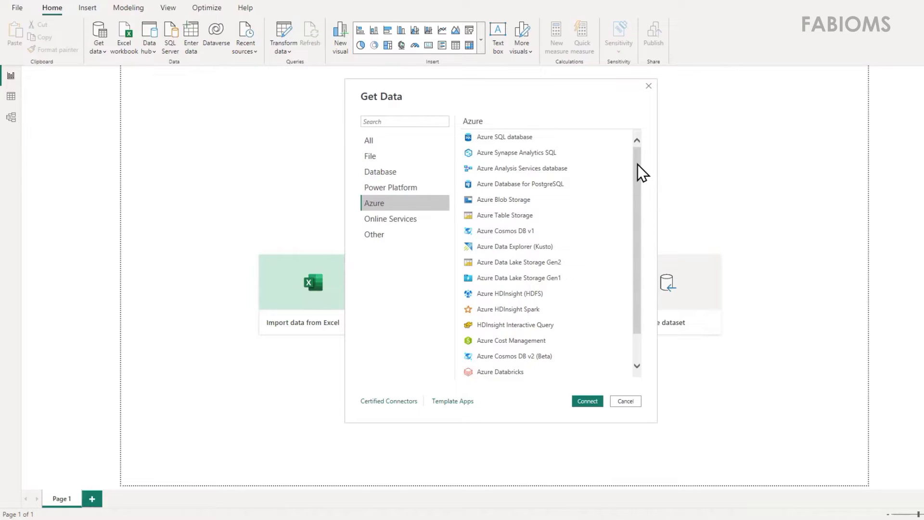
Choose Azure Databricks from the Azure data sources and start its connection
left_click_drag(637, 183, 636, 221)
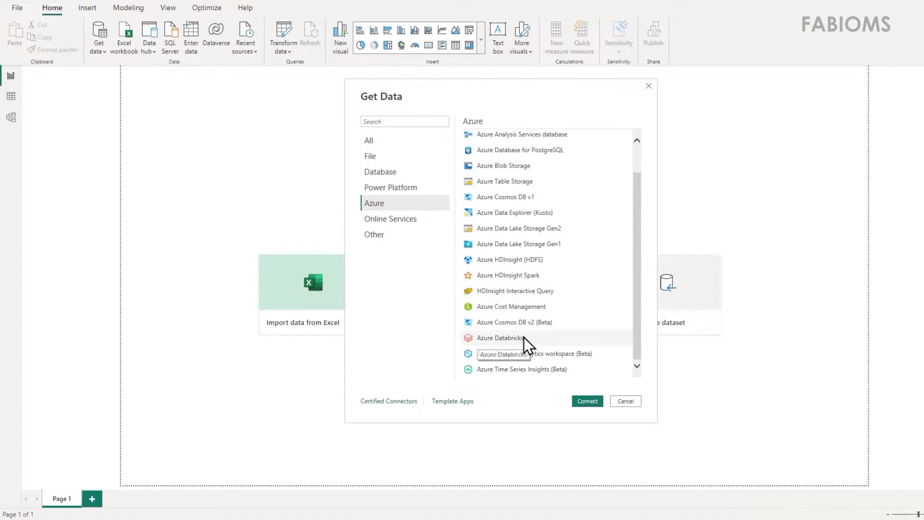
left_click(471, 339)
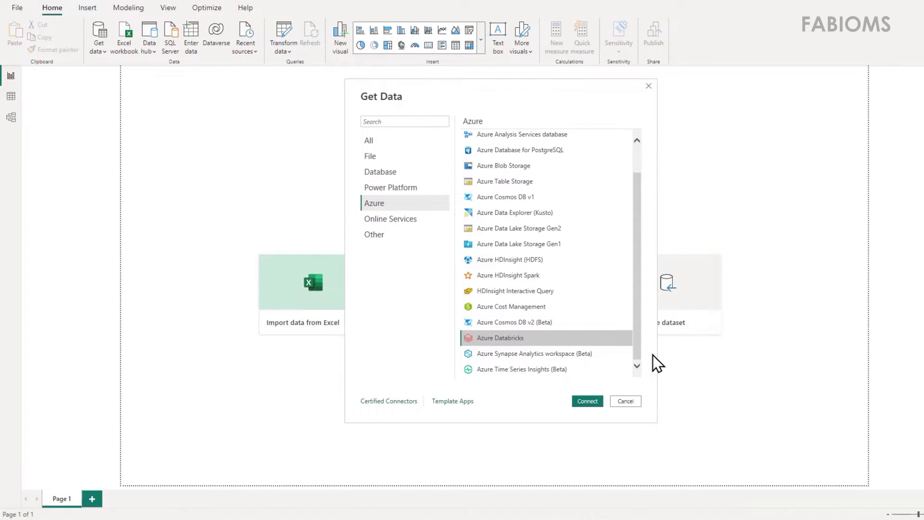
left_click(587, 402)
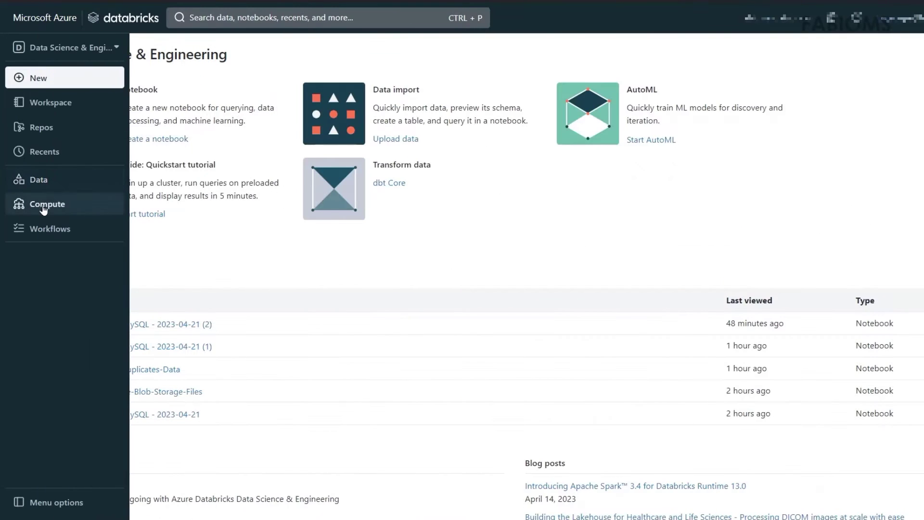
In the Azure Databricks workspace, open the running compute cluster's advanced options and show its JDBC/ODBC connection details
left_click(81, 206)
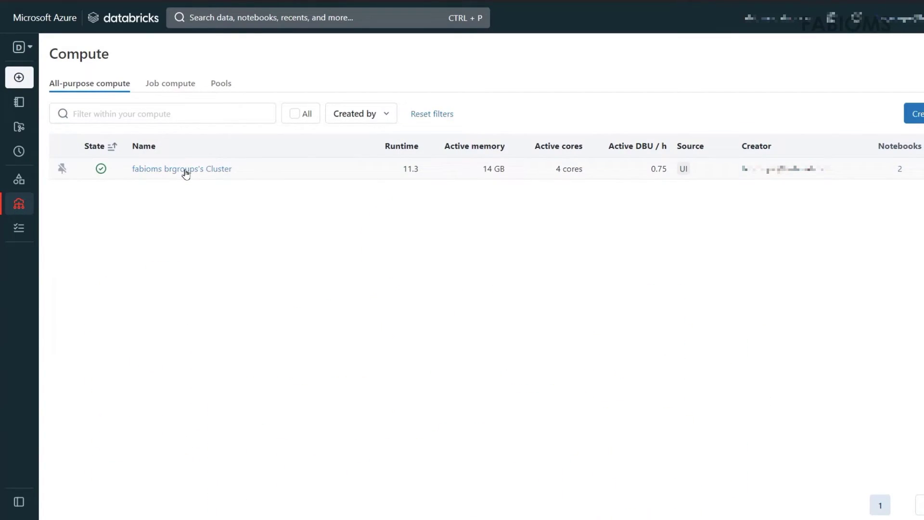
left_click(187, 169)
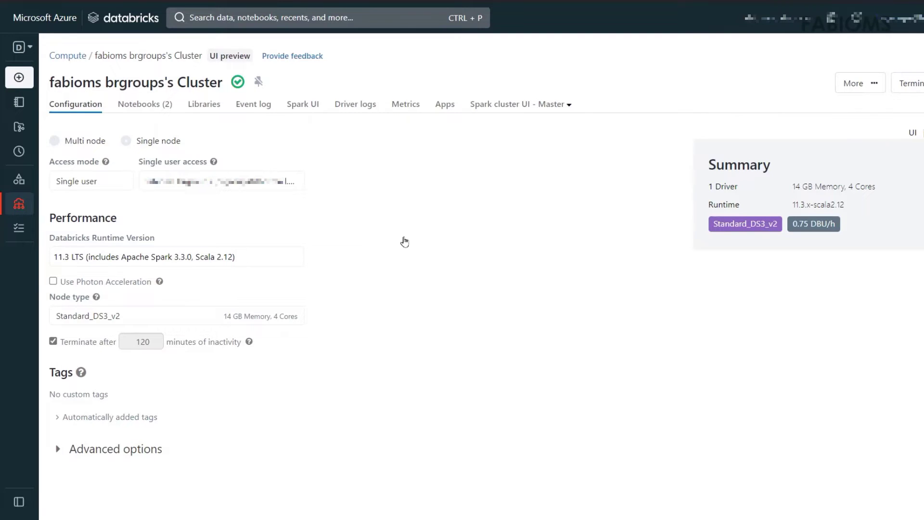
left_click(118, 450)
scroll(860, 302, "down", 6)
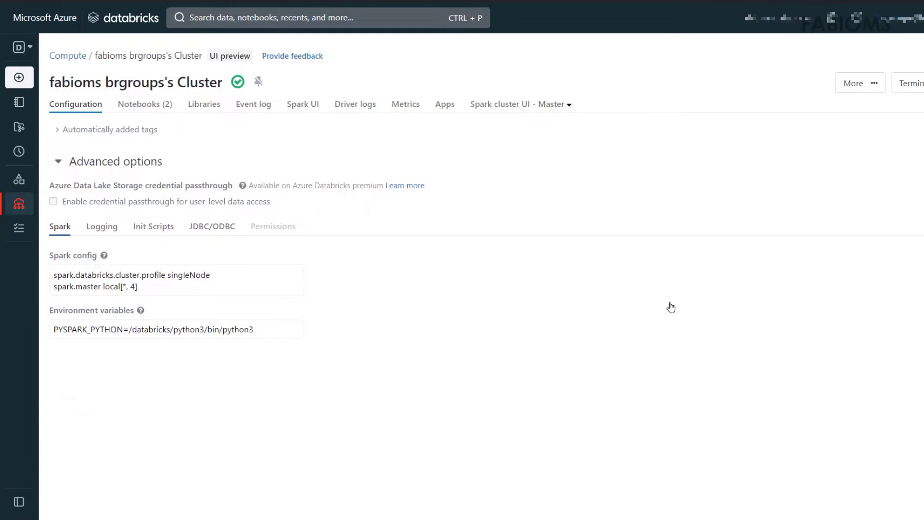
left_click(219, 232)
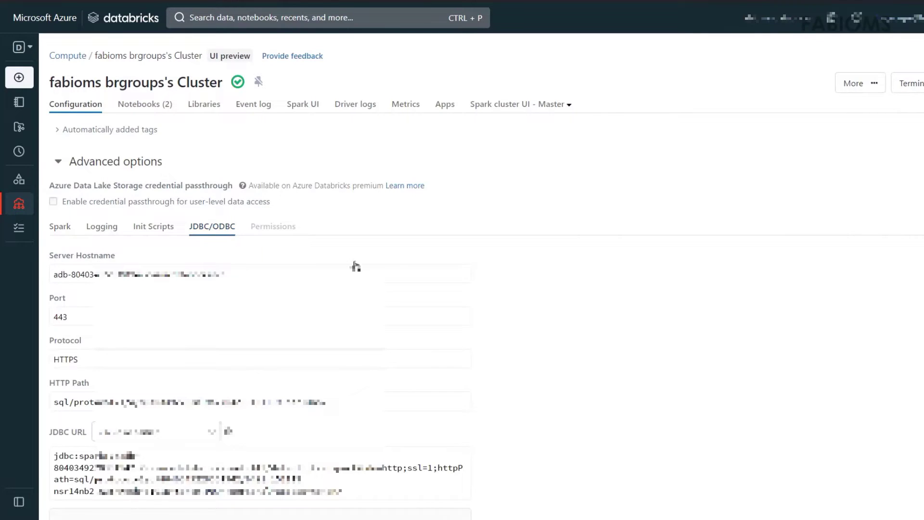
scroll(508, 278, "down", 1)
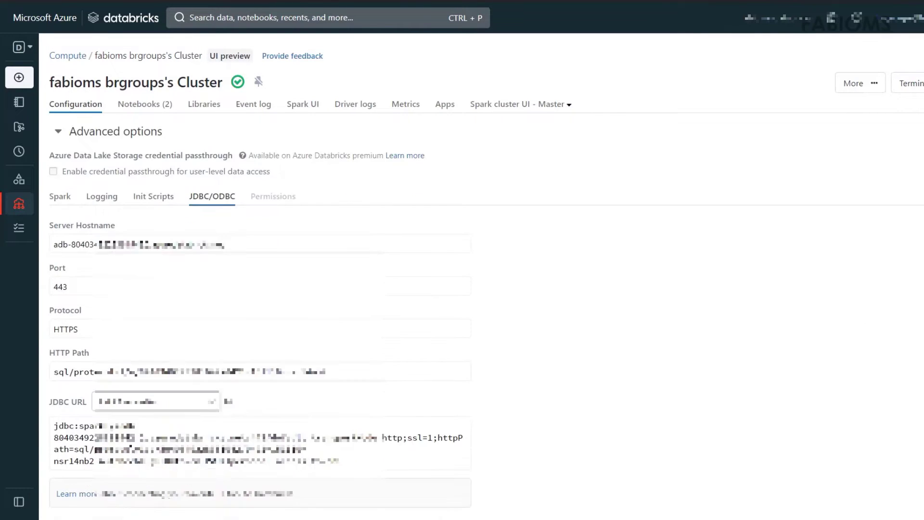
Examine the cluster's Server Hostname and HTTP Path in the JDBC/ODBC connection details
double_click(57, 245)
left_click_drag(56, 244, 307, 244)
left_click_drag(48, 227, 126, 231)
left_click_drag(48, 355, 131, 356)
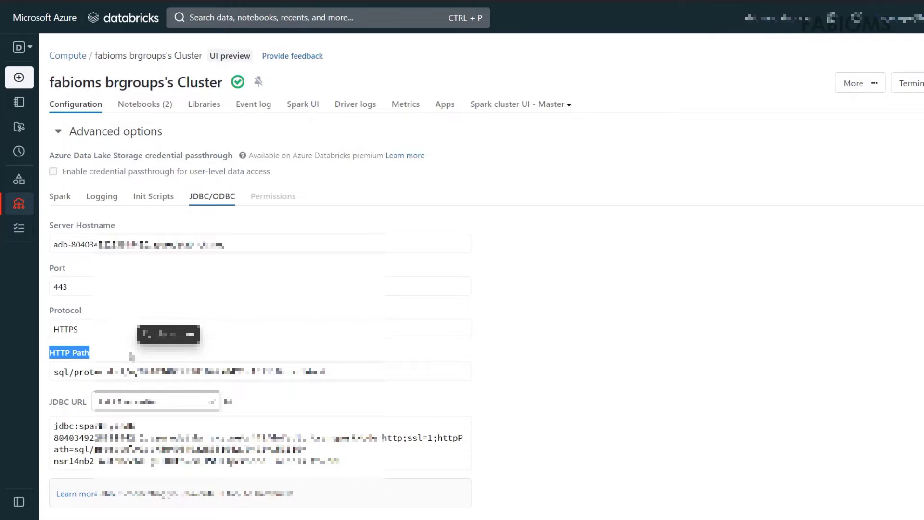
left_click(190, 352)
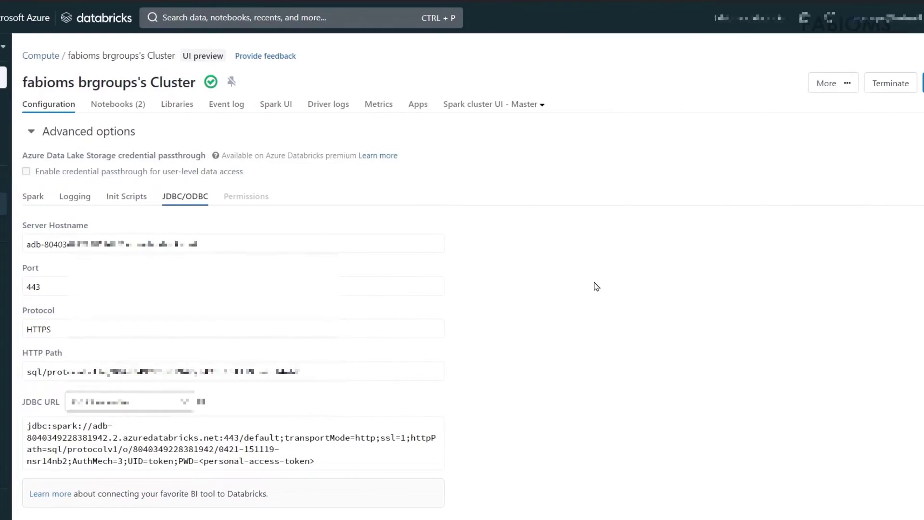
Generate a new personal access token in the user settings with the comment PowerBIDeltaLake and a lifetime of 90 days
left_click(823, 20)
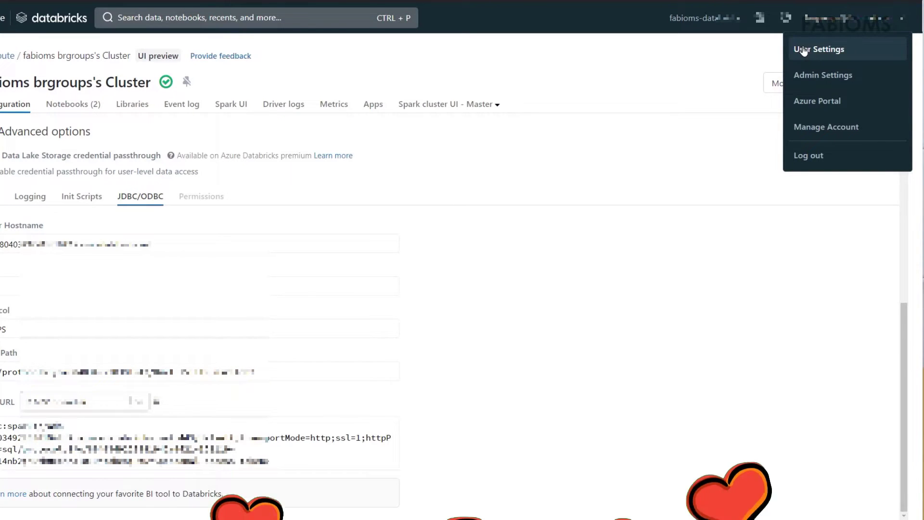
left_click(803, 51)
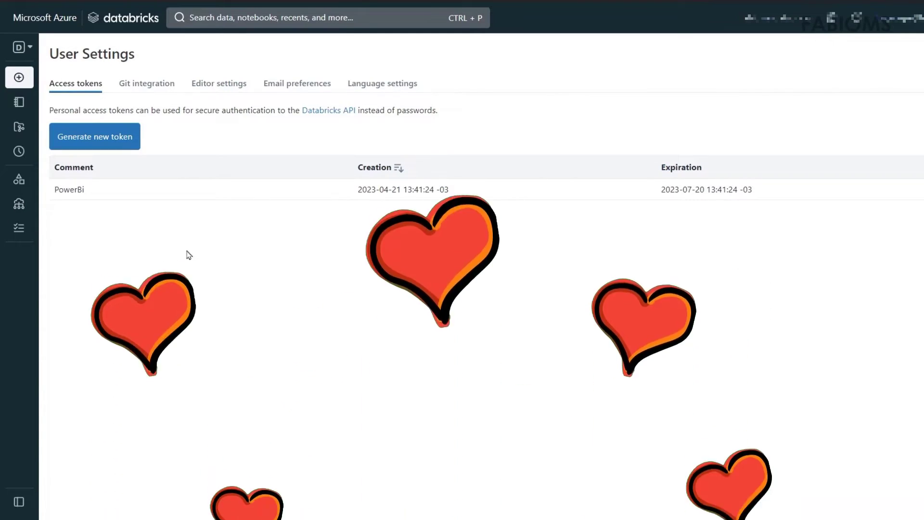
left_click(111, 140)
type("PowerBIDeltaLake")
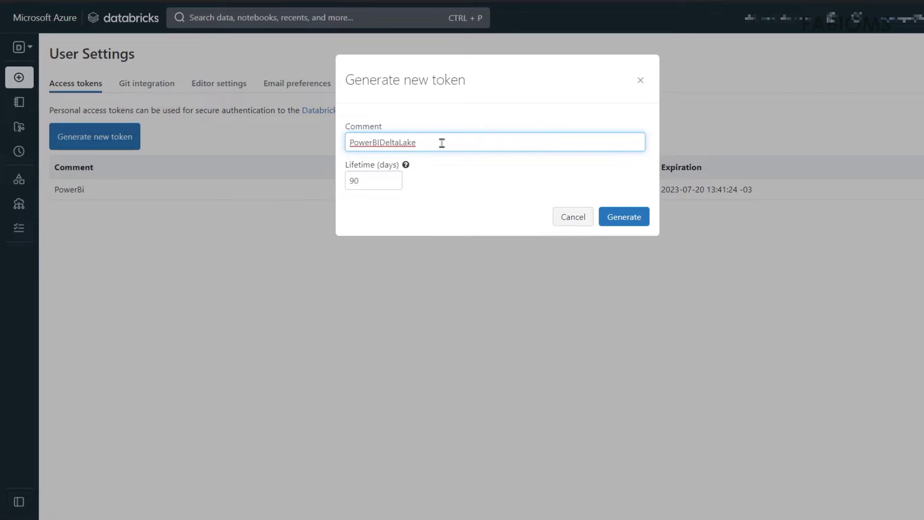
left_click_drag(419, 143, 336, 147)
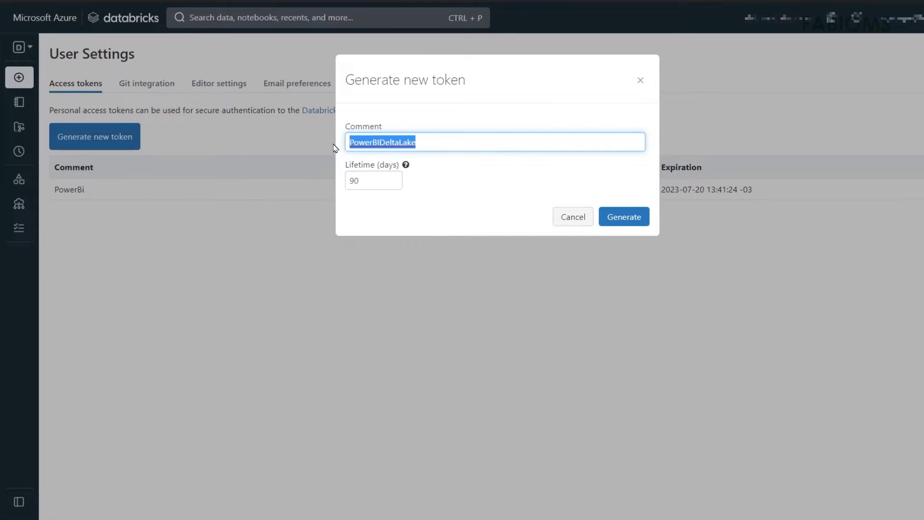
left_click(479, 143)
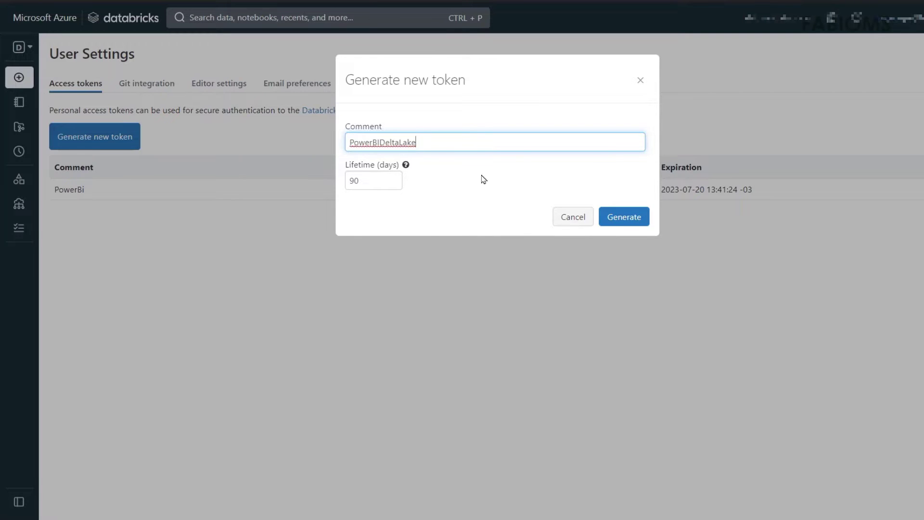
left_click(369, 182)
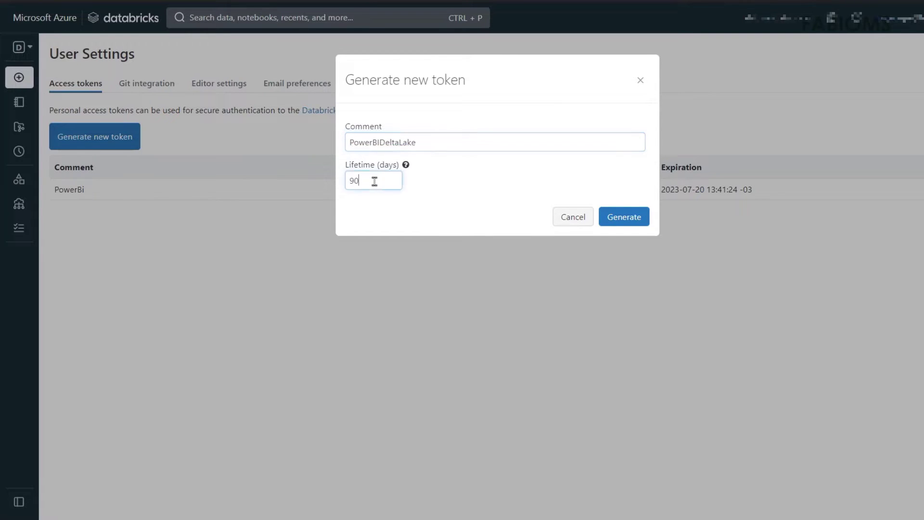
left_click_drag(385, 180, 345, 184)
left_click(375, 183)
left_click(620, 220)
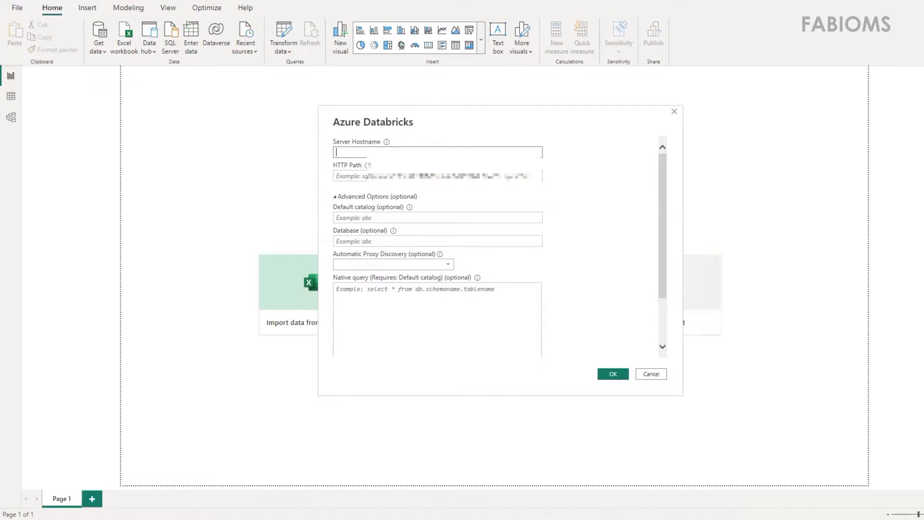
In Power BI Desktop, fill in the Azure Databricks connection's server hostname and HTTP path with the cluster's values
key("ctrl+v")
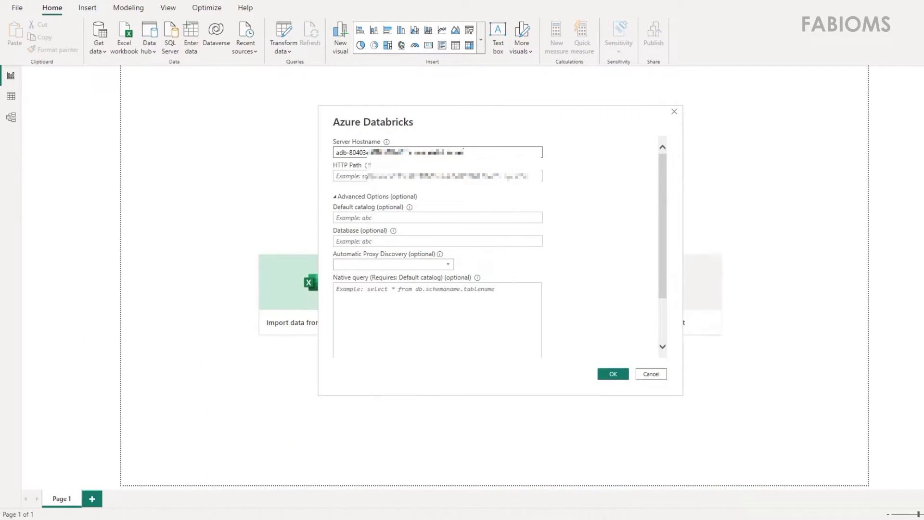
left_click(396, 175)
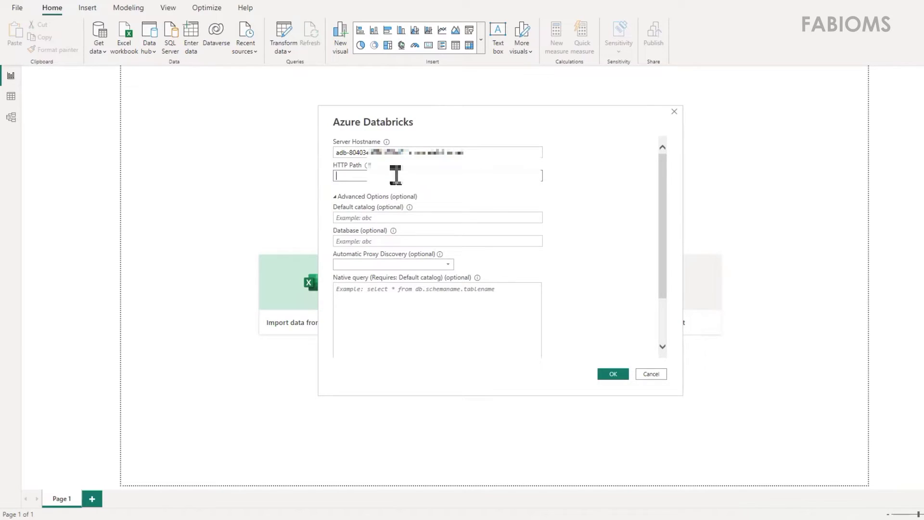
key("ctrl+v")
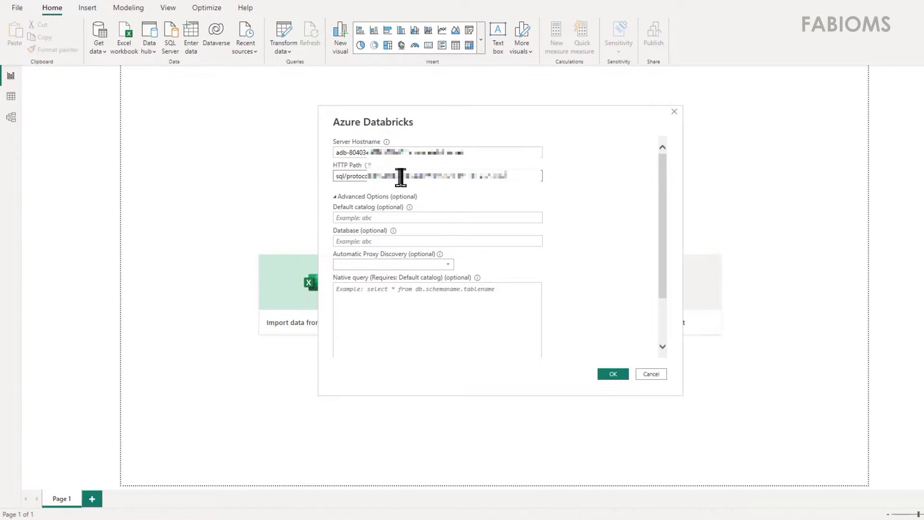
left_click(365, 217)
left_click(389, 217)
left_click(383, 239)
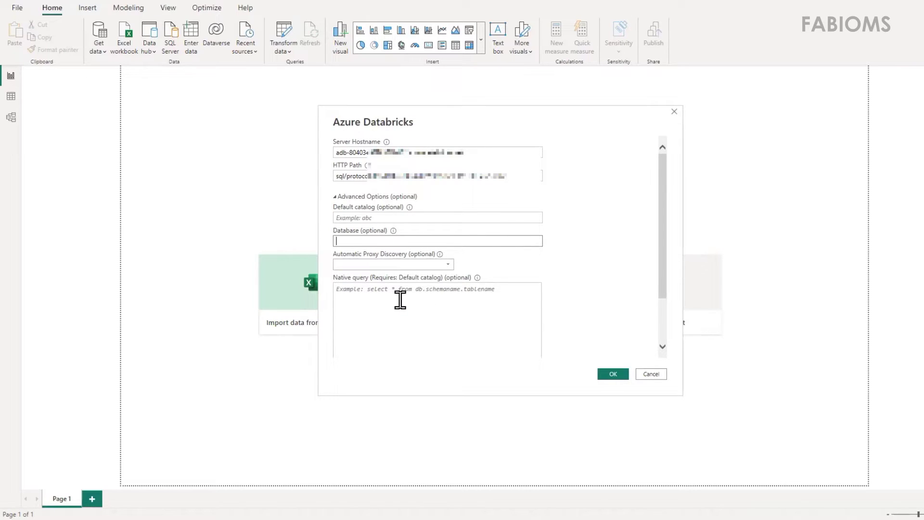
left_click(378, 299)
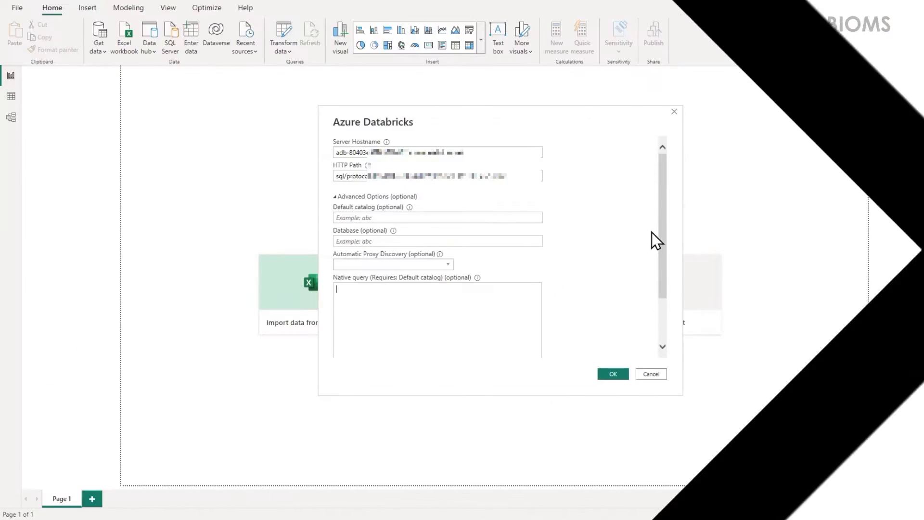
Set the data connectivity mode to DirectQuery and confirm the Azure Databricks connection settings
left_click_drag(666, 238, 668, 285)
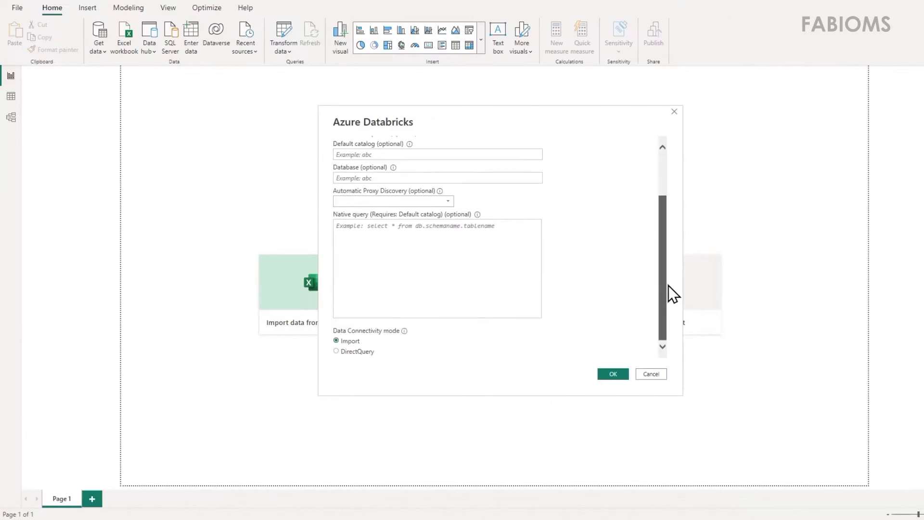
left_click(343, 354)
left_click(612, 373)
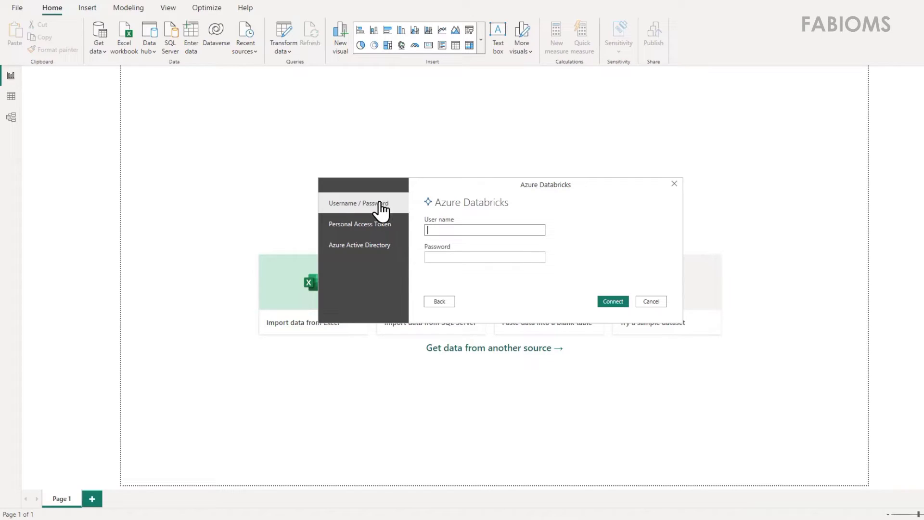
Authenticate the Azure Databricks connection by pasting the personal access token, and connect
left_click(372, 236)
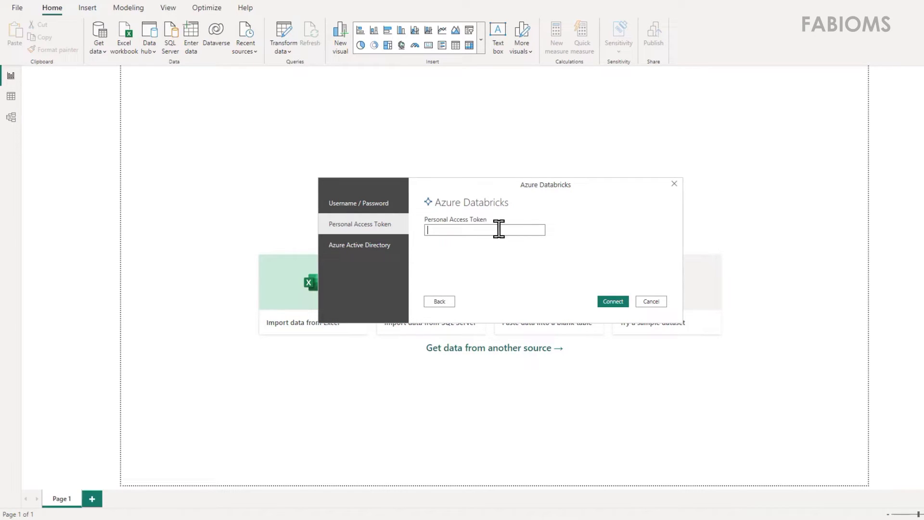
left_click(363, 246)
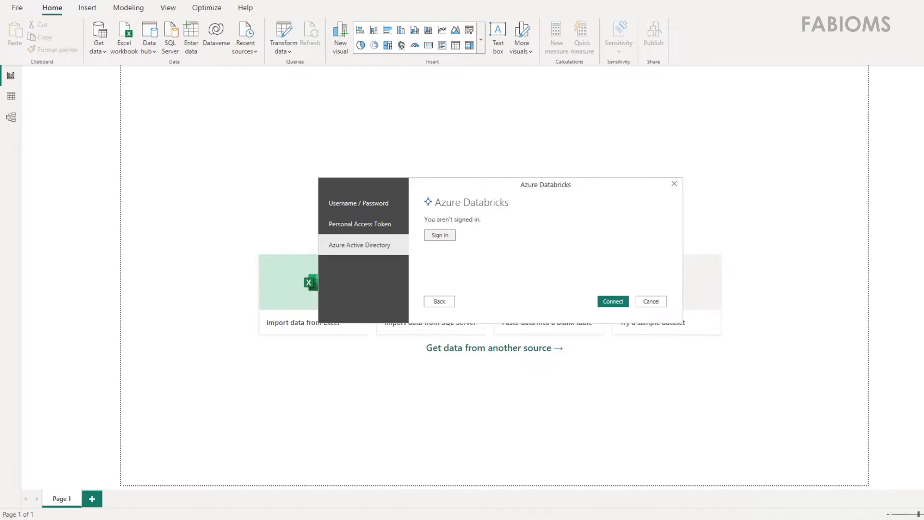
left_click(362, 224)
key("ctrl+v")
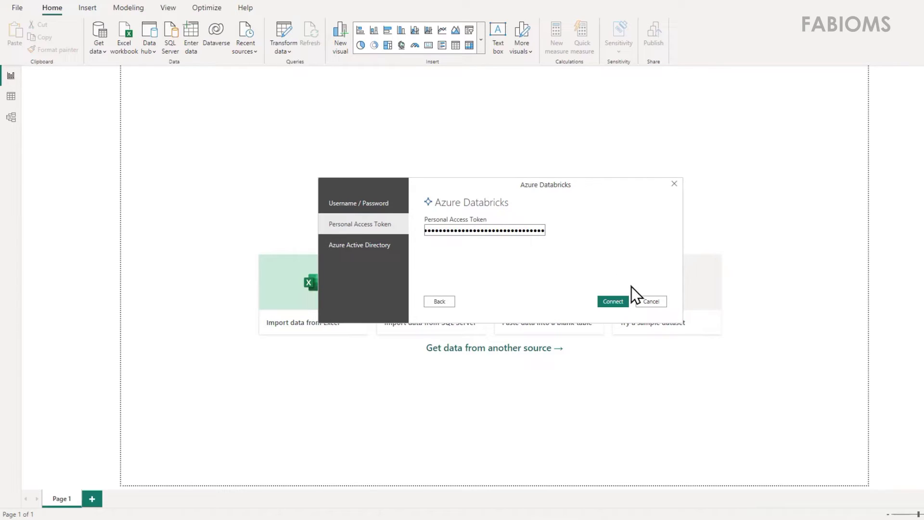
left_click(612, 303)
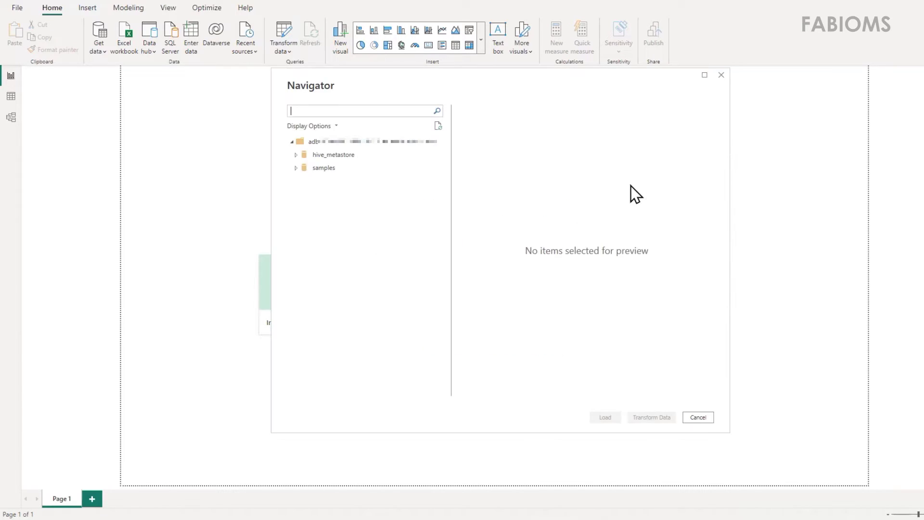
Select only the linkedin_analytics table from the default database of hive_metastore and open it for data transformation
left_click(296, 154)
left_click(302, 168)
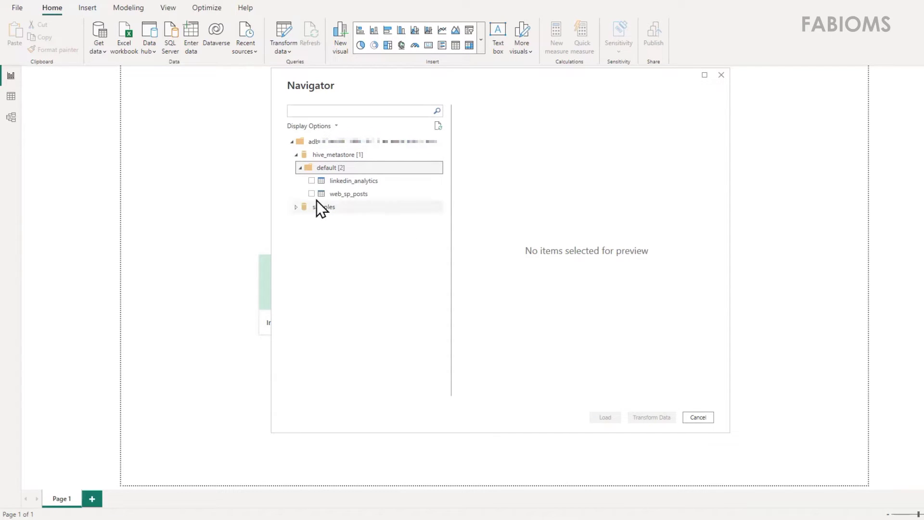
left_click(312, 194)
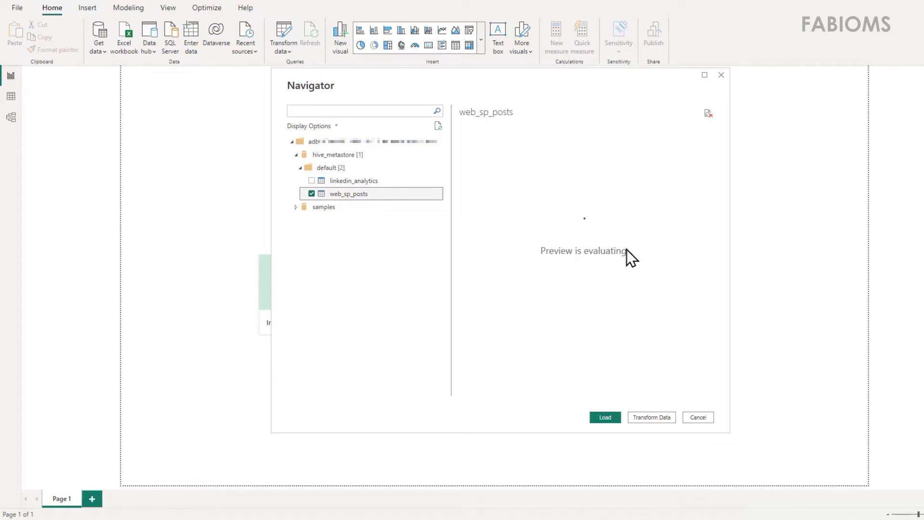
left_click_drag(523, 390, 319, 189)
left_click(312, 181)
left_click(312, 194)
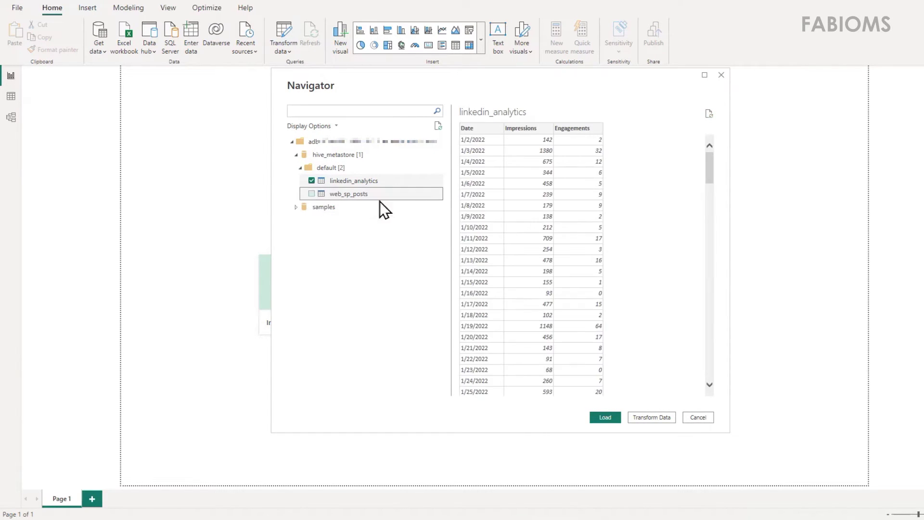
left_click_drag(711, 165, 706, 144)
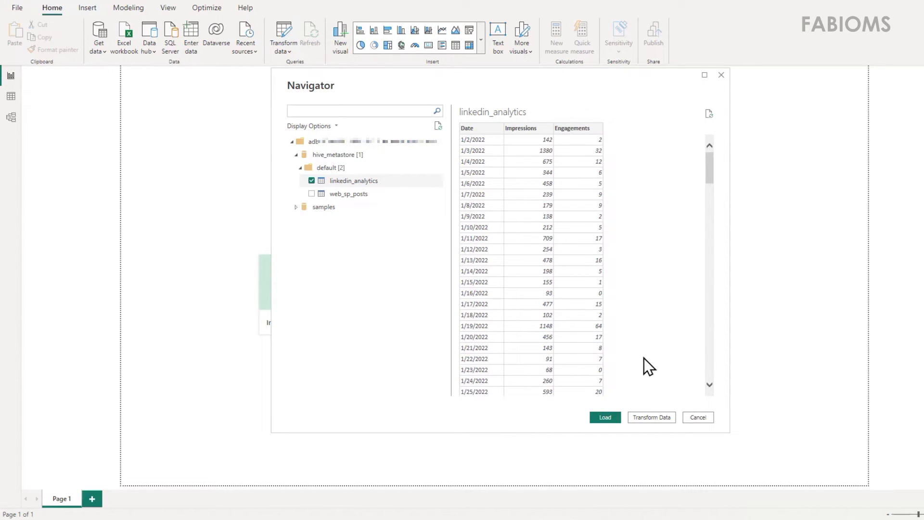
left_click(640, 416)
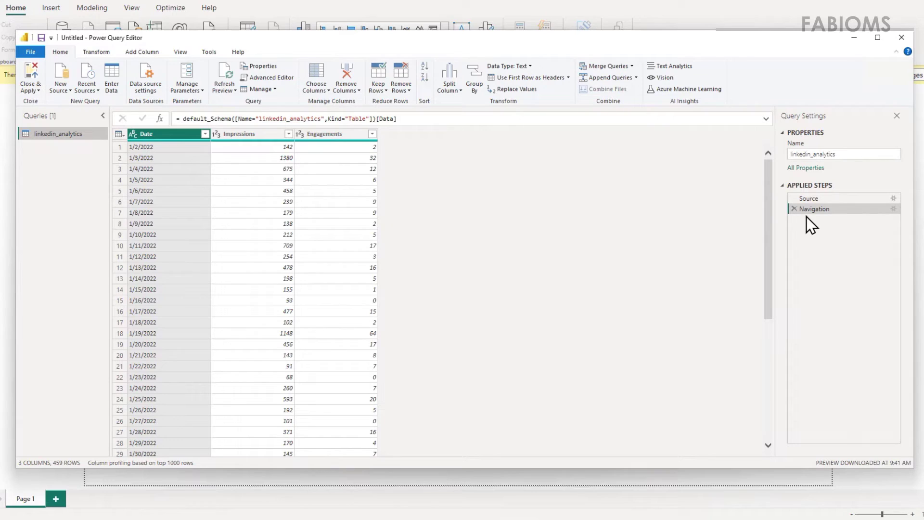
Examine the Databricks.Catalogs formula in the Source step of the linkedin_analytics query
left_click(818, 199)
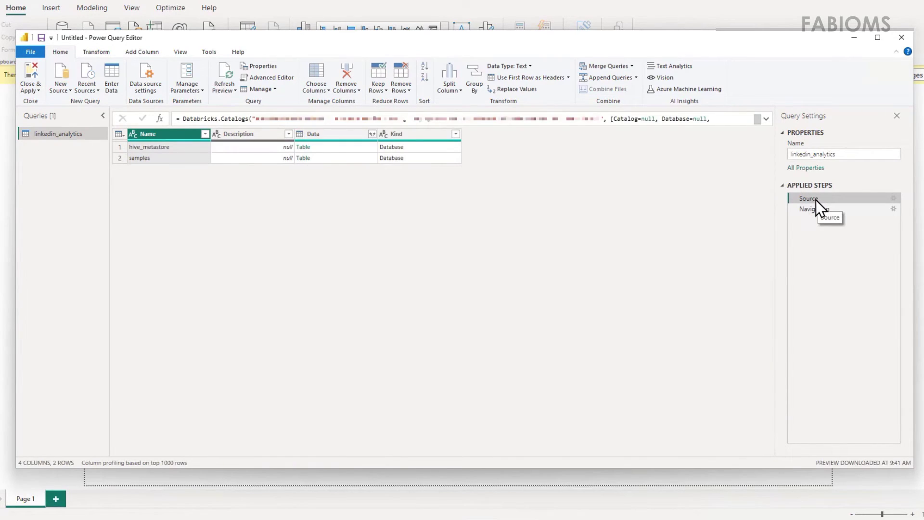
left_click(182, 118)
left_click_drag(200, 118, 408, 119)
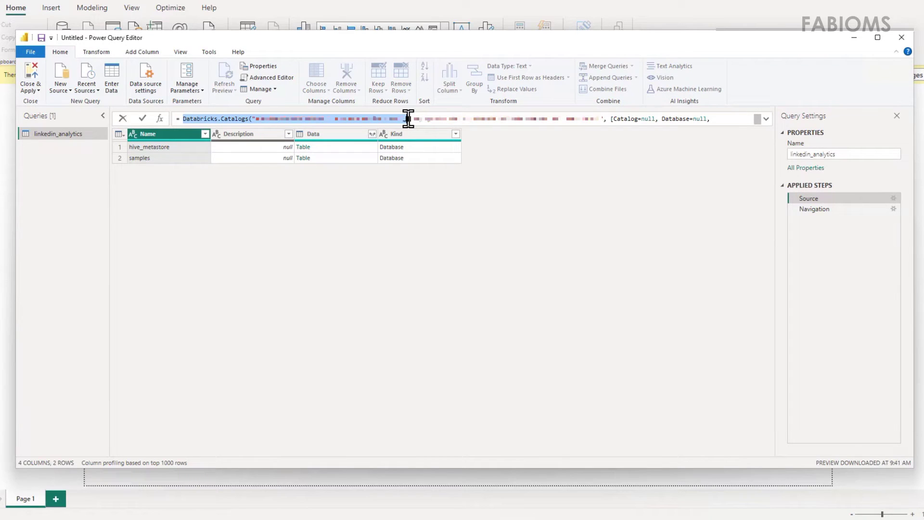
Examine the table name in the Navigation step's formula of the linkedin_analytics query
left_click(819, 210)
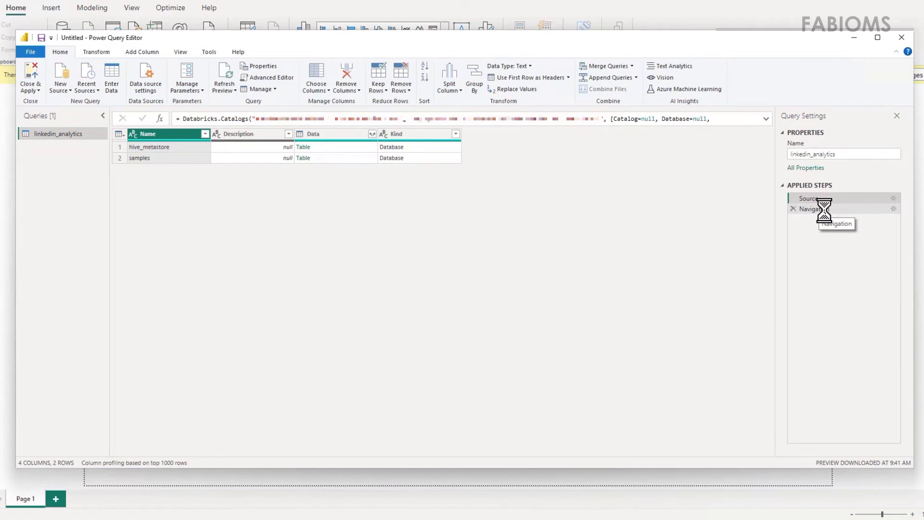
left_click(824, 211)
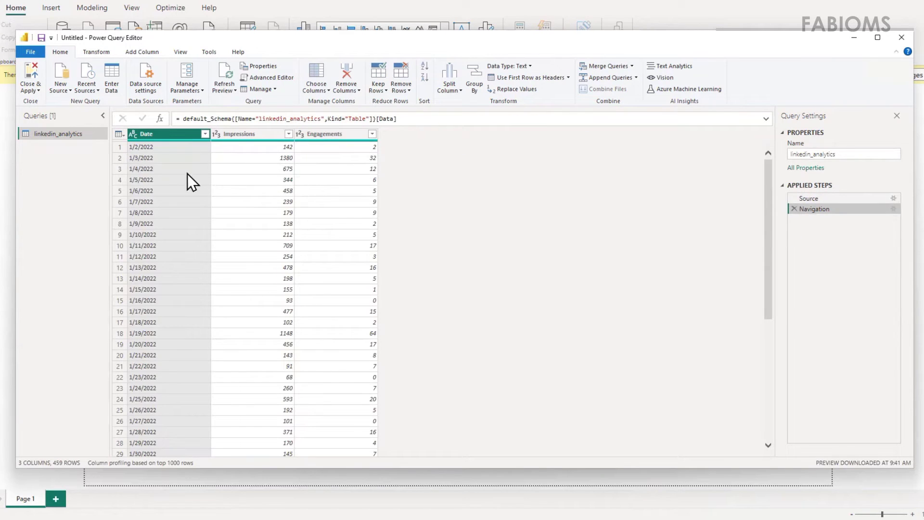
double_click(282, 118)
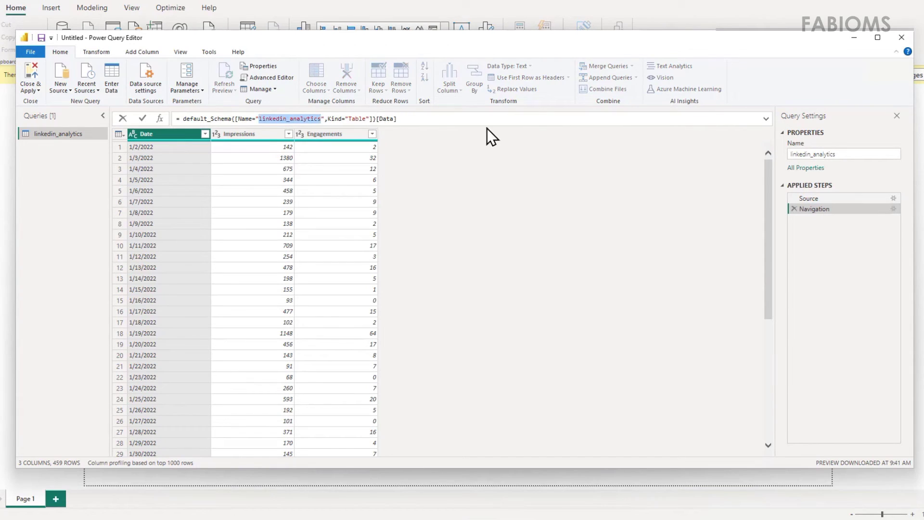
Change the Date column's data type to Date and apply the query changes to the report
left_click(149, 148)
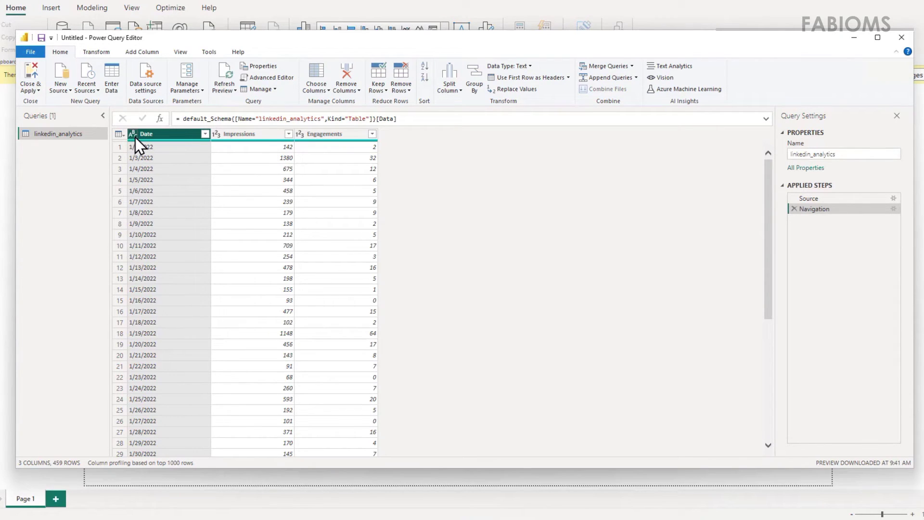
left_click(133, 134)
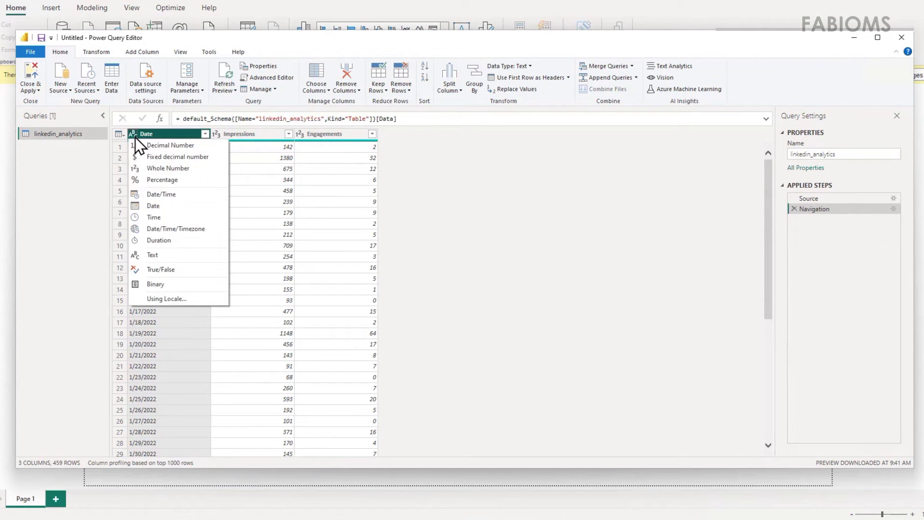
left_click(179, 206)
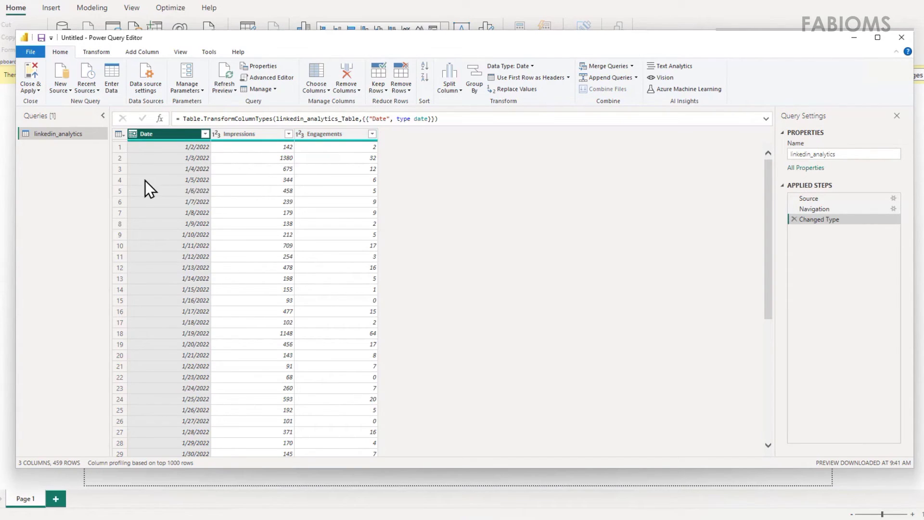
left_click(32, 70)
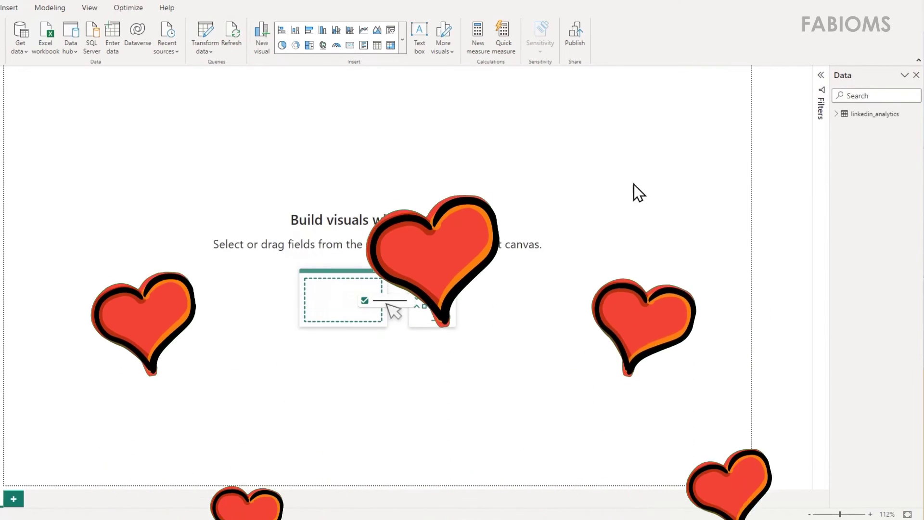
Add a card visual showing the sum of Impressions from linkedin_analytics to the report page
left_click(836, 114)
left_click_drag(873, 152, 332, 163)
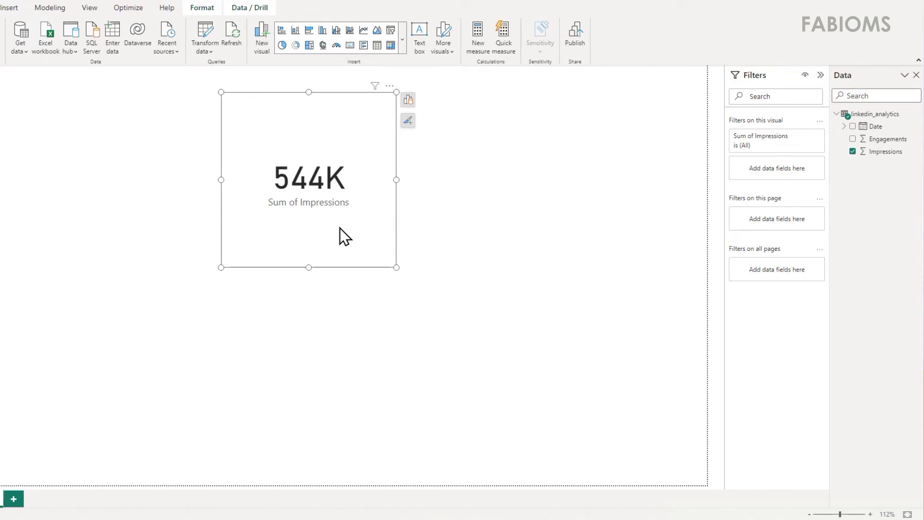
left_click_drag(334, 229, 337, 236)
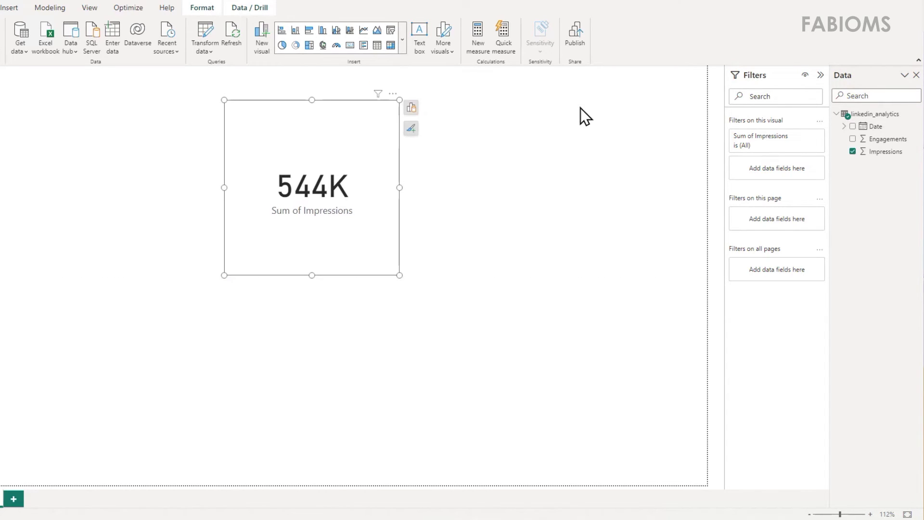
Start publishing the report and save it as FABIOMS_LINKEDIN_DATABRICKS in the Datasources folder
left_click(573, 40)
left_click(463, 269)
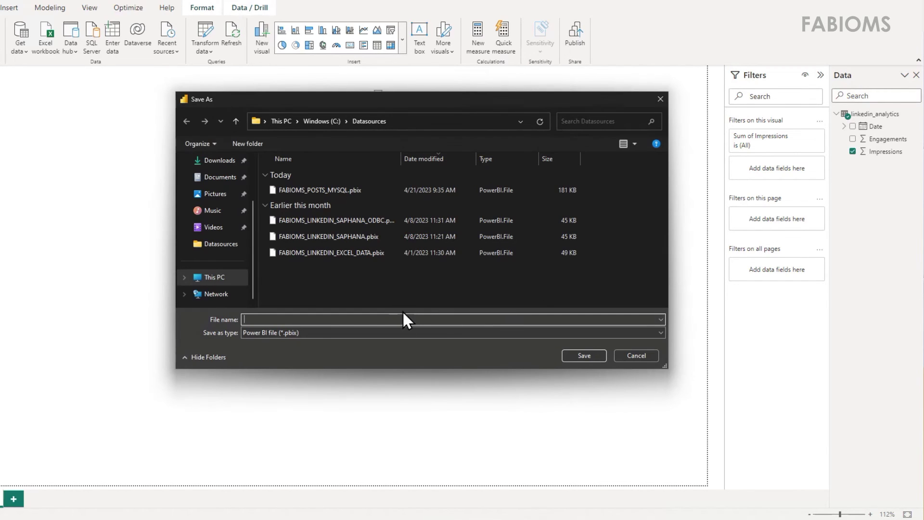
type("FABIOMS_LINKEDIN_DATABRIKCS")
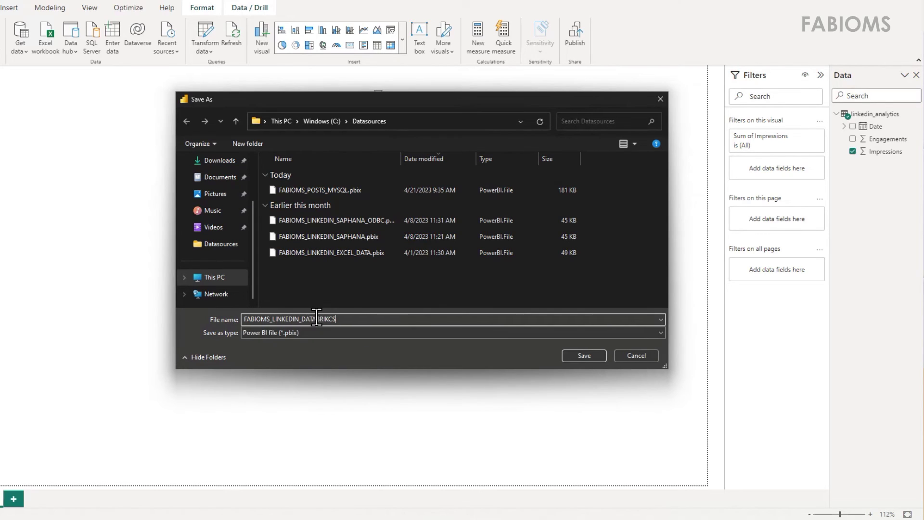
key("BackSpace")
double_click(428, 328)
type("FABIOMS_LINKEDIN_DATABRICKS")
left_click(577, 355)
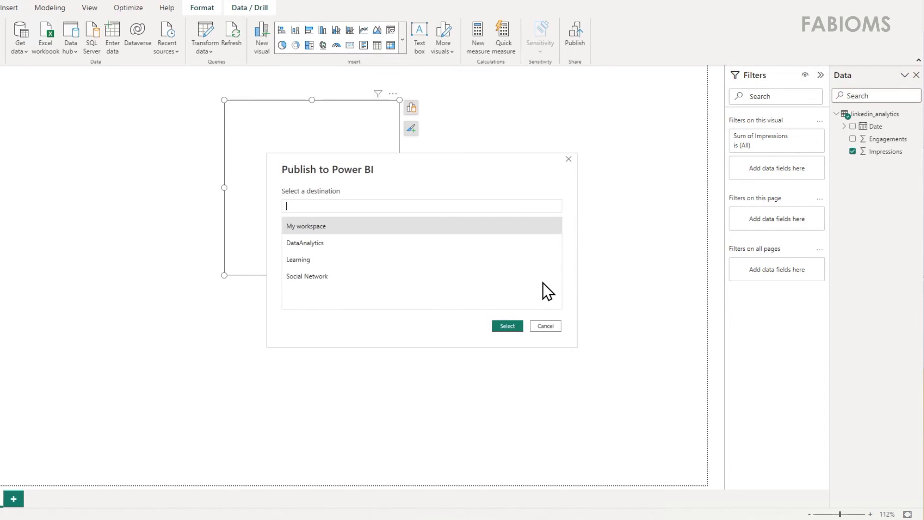
Publish the report to the DataAnalytics workspace and close the publishing dialog
left_click(322, 239)
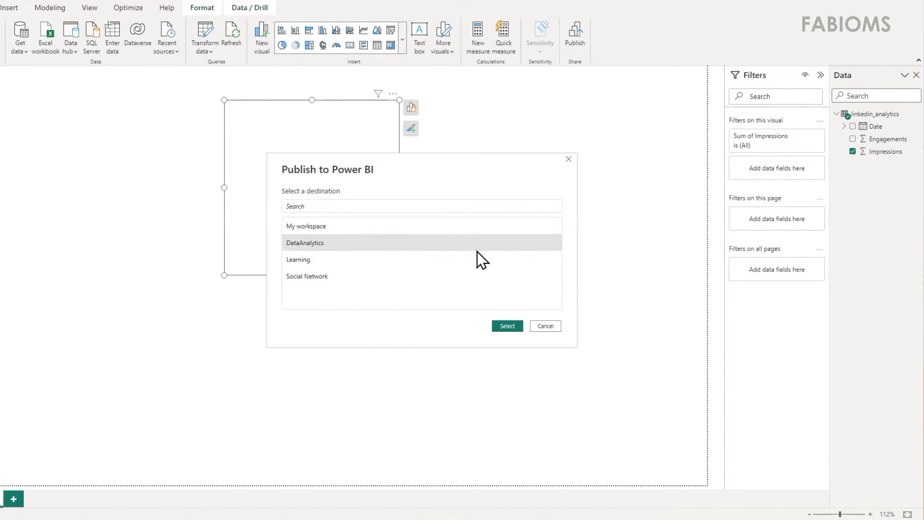
left_click(508, 330)
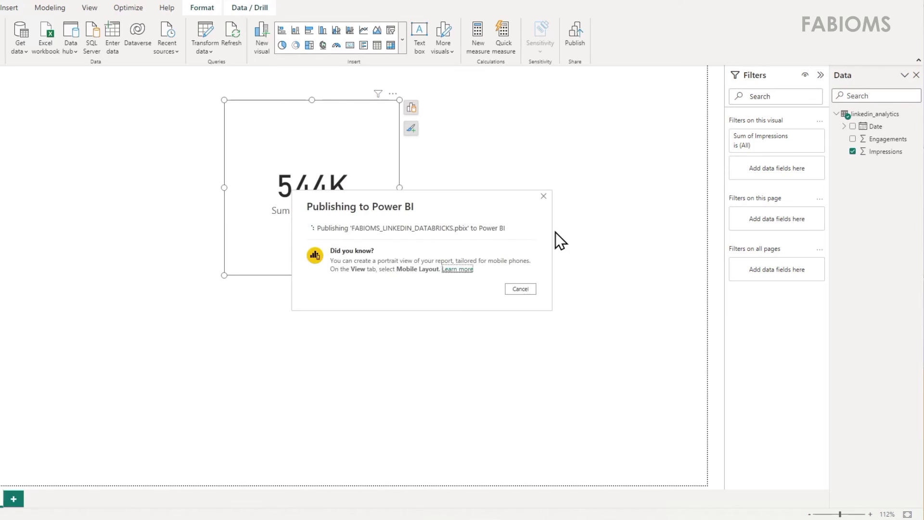
left_click(520, 320)
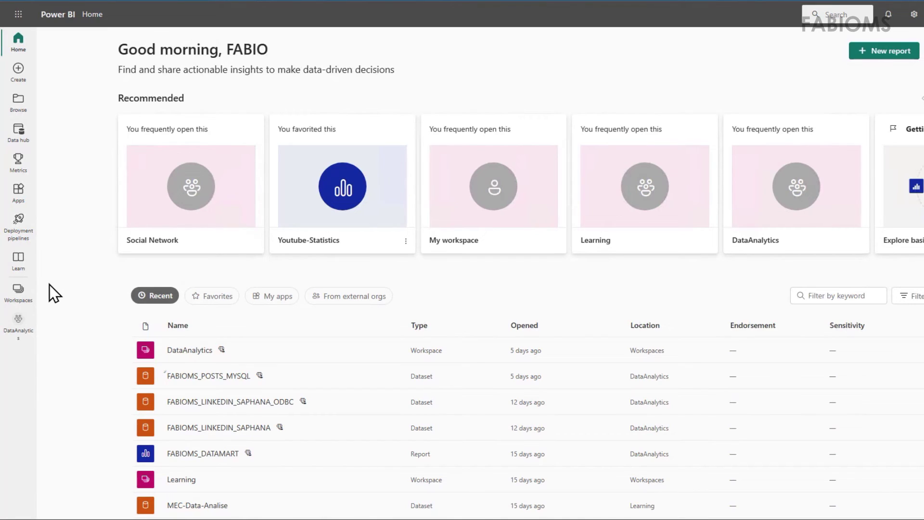
In the Power BI service, open the Databricks credentials of the FABIOMS_LINKEDIN_DATABRICKS dataset in the DataAnalytics workspace for editing
left_click(21, 332)
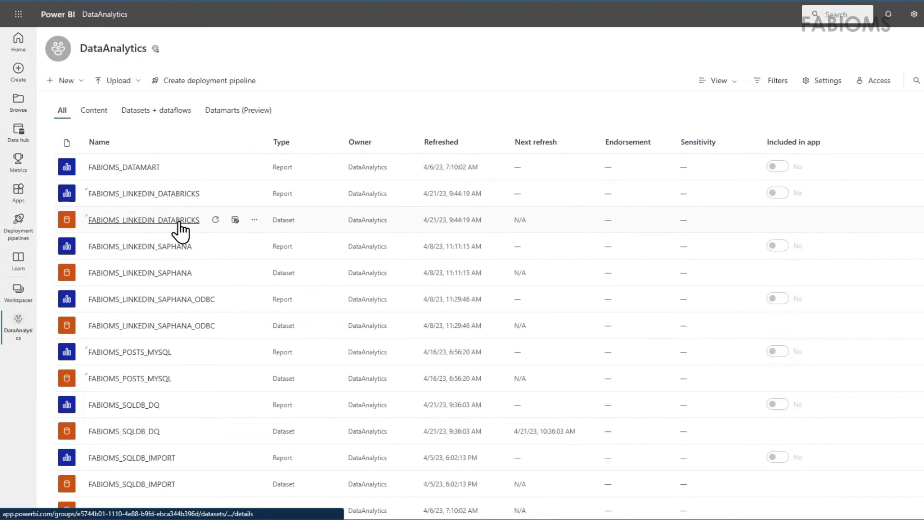
left_click(255, 223)
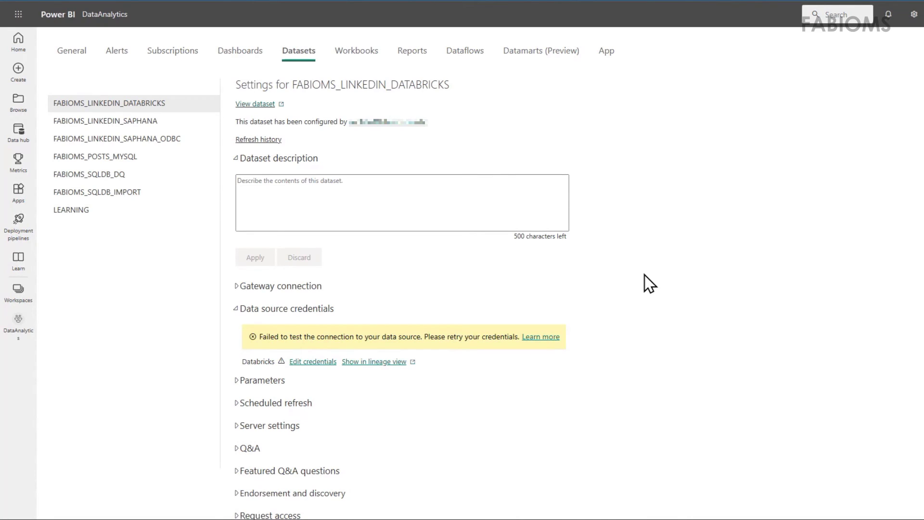
left_click(312, 362)
Set the data source authentication to Key, paste the account key, choose the Private privacy level and sign in
left_click(585, 235)
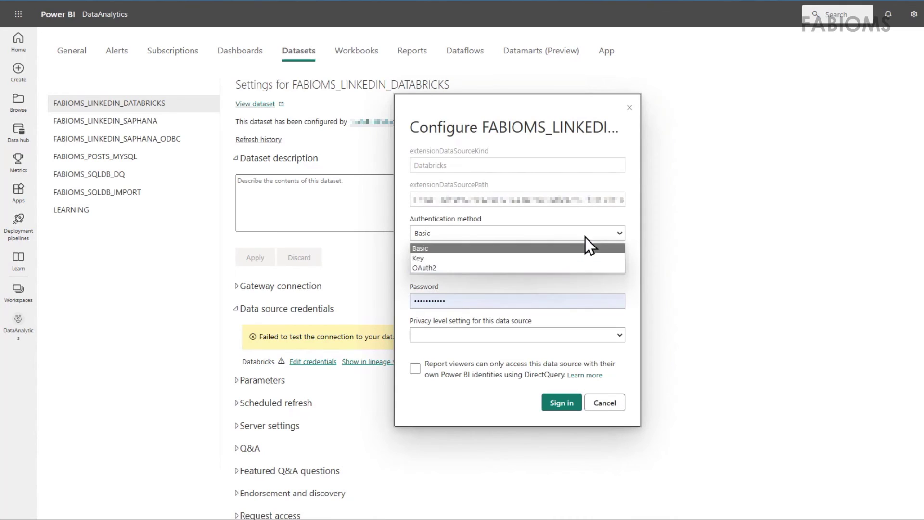
left_click(429, 259)
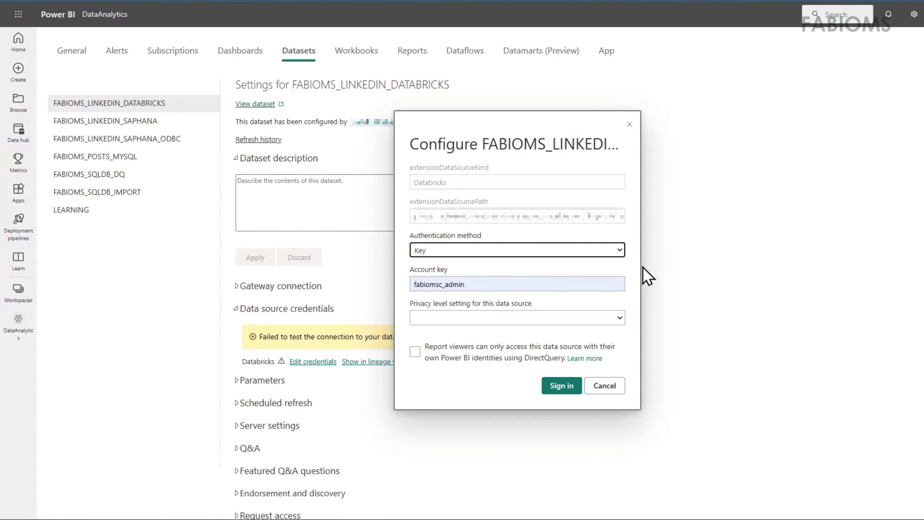
left_click(481, 285)
key("ctrl+v")
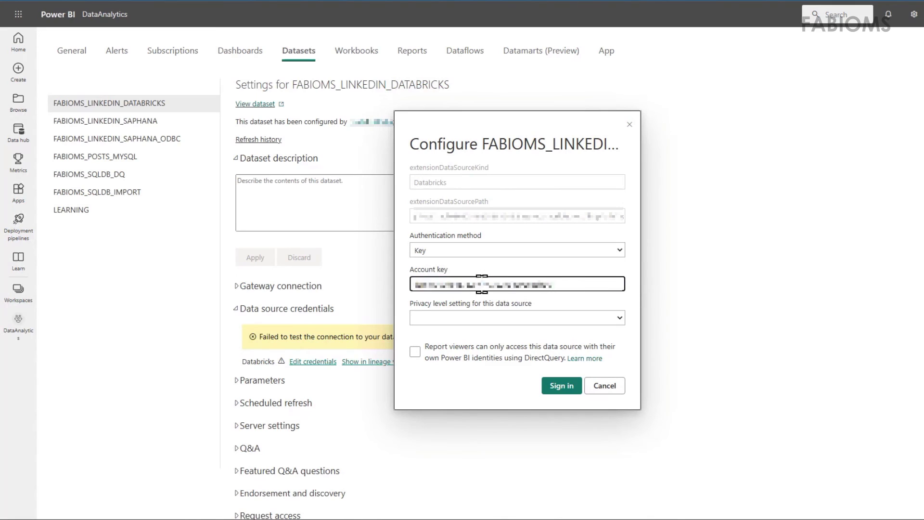
left_click(619, 321)
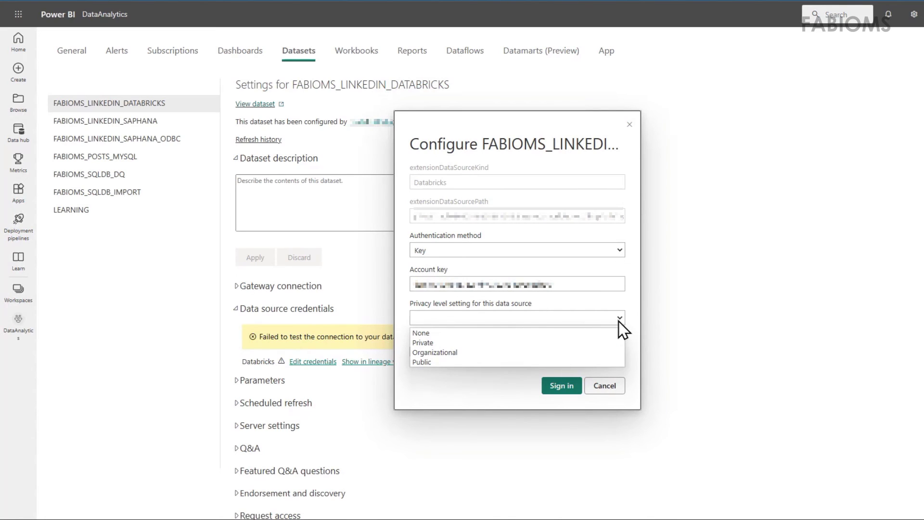
left_click(438, 344)
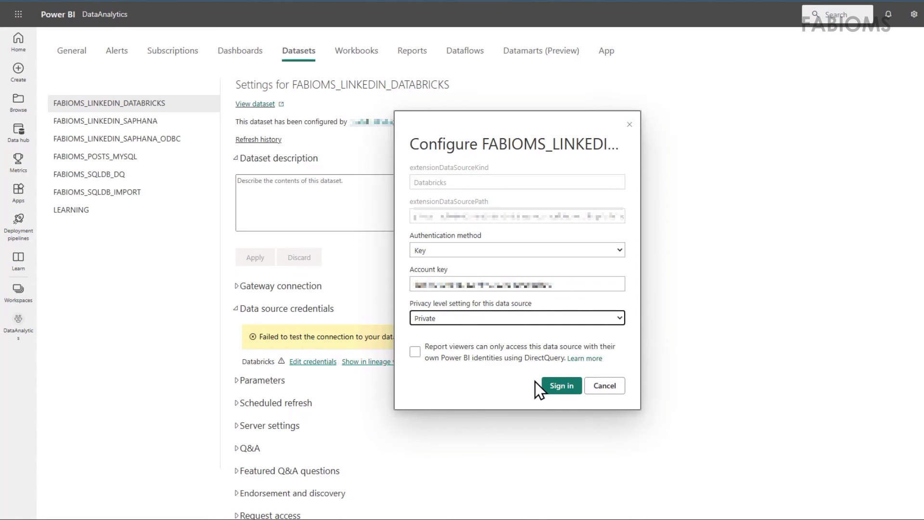
left_click(556, 386)
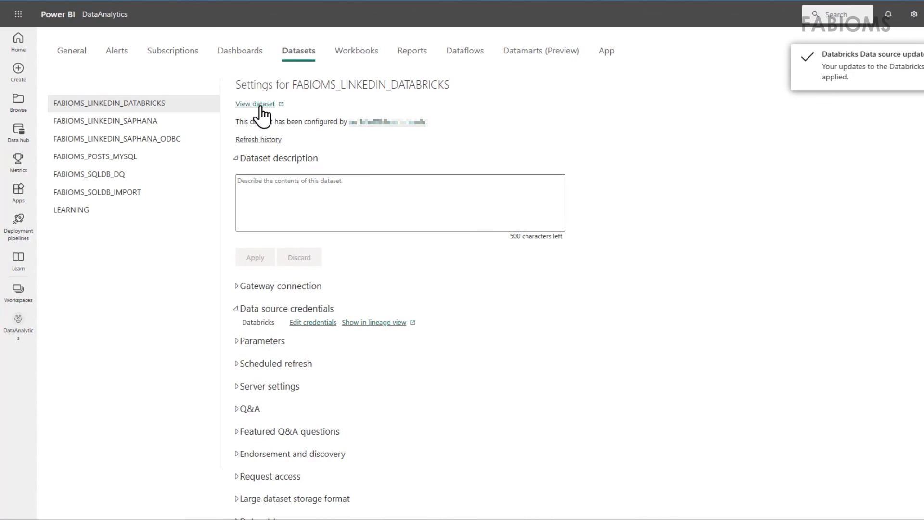
View the FABIOMS_LINKEDIN_DATABRICKS dataset and refresh it on demand
left_click(255, 104)
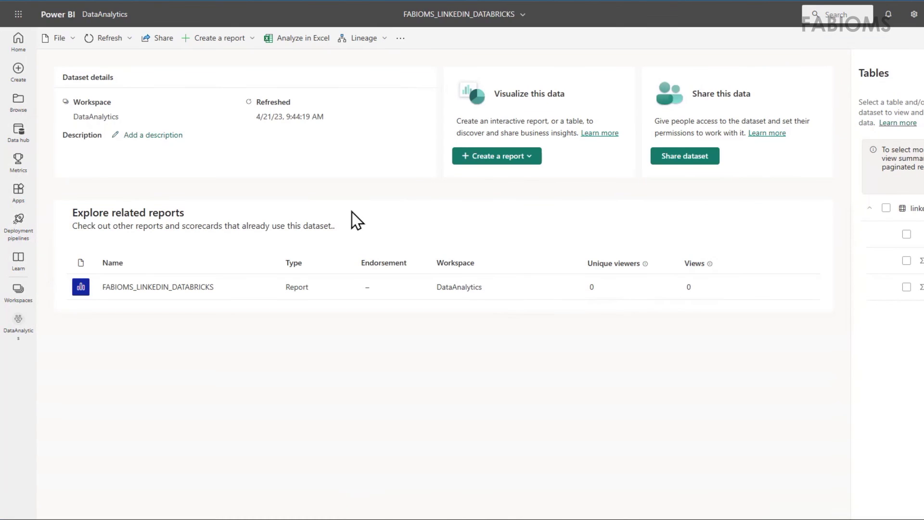
left_click(130, 38)
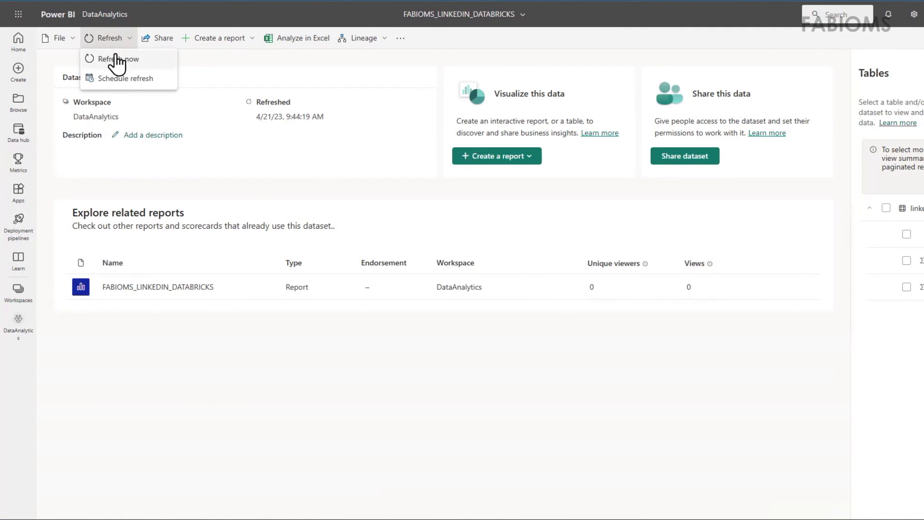
left_click(117, 59)
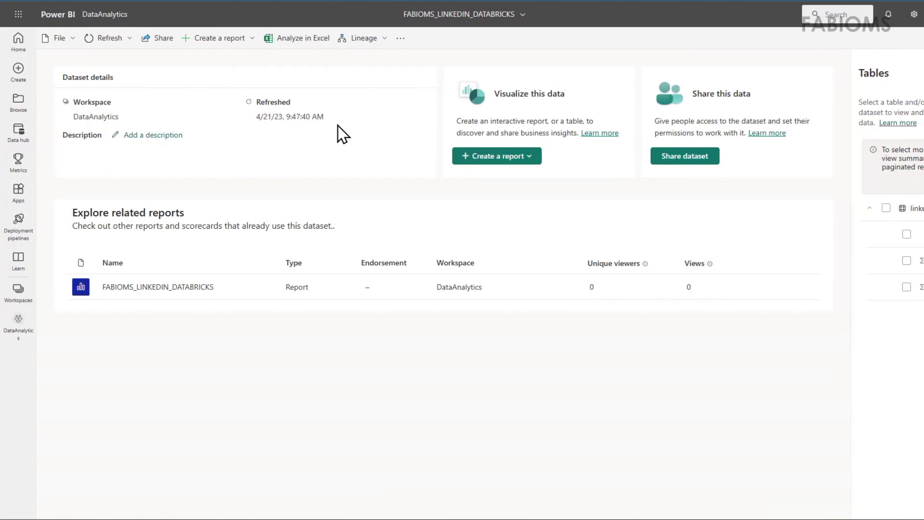
Check the refresh history in the FABIOMS_LINKEDIN_DATABRICKS dataset settings
left_click(59, 38)
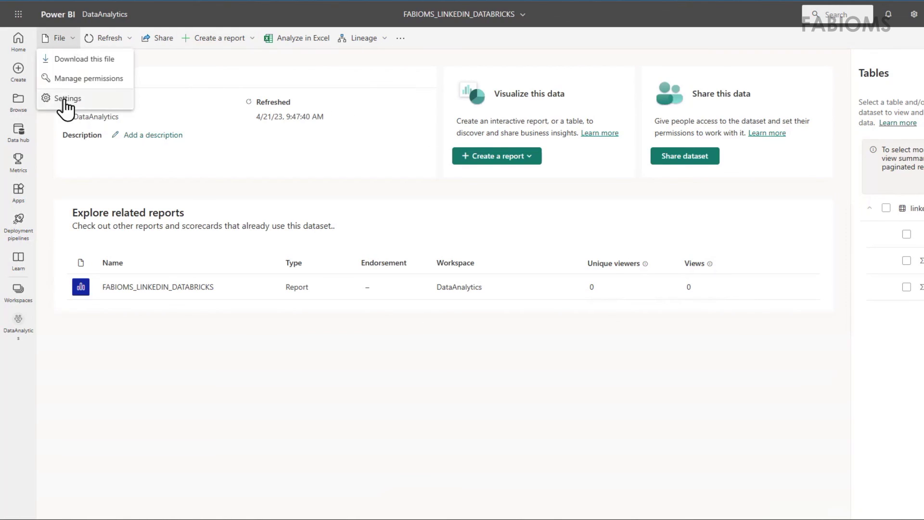
left_click(67, 99)
left_click(259, 149)
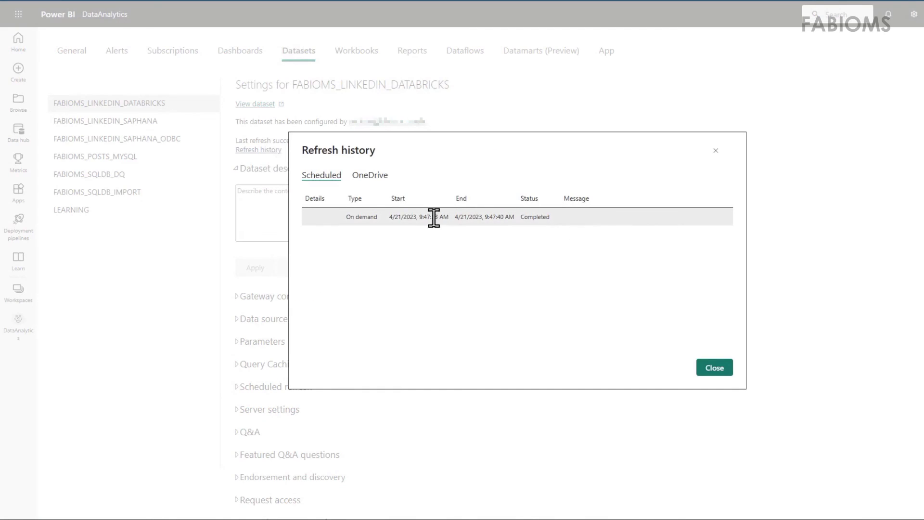